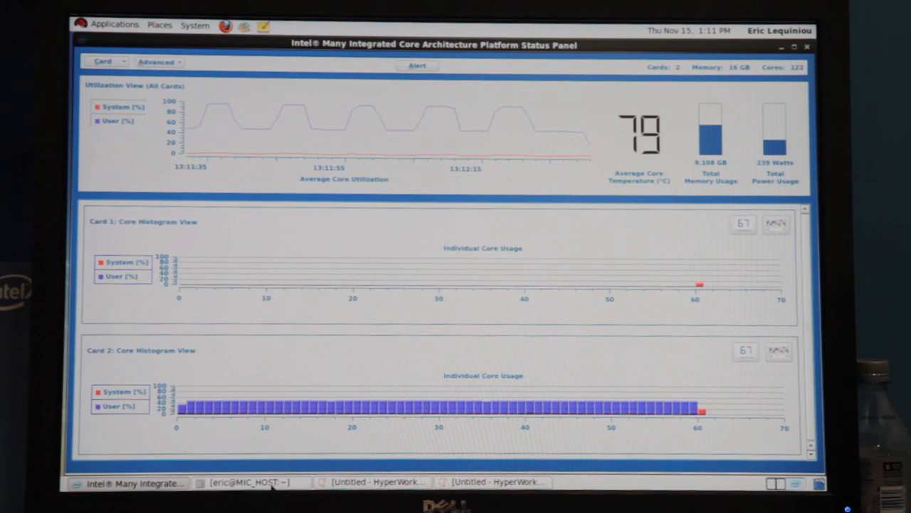
# Step: Check the qstat queue of oilc_off_1mic and boat_off_1mic jobs, then return to the card status panel
pyautogui.click(249, 482)
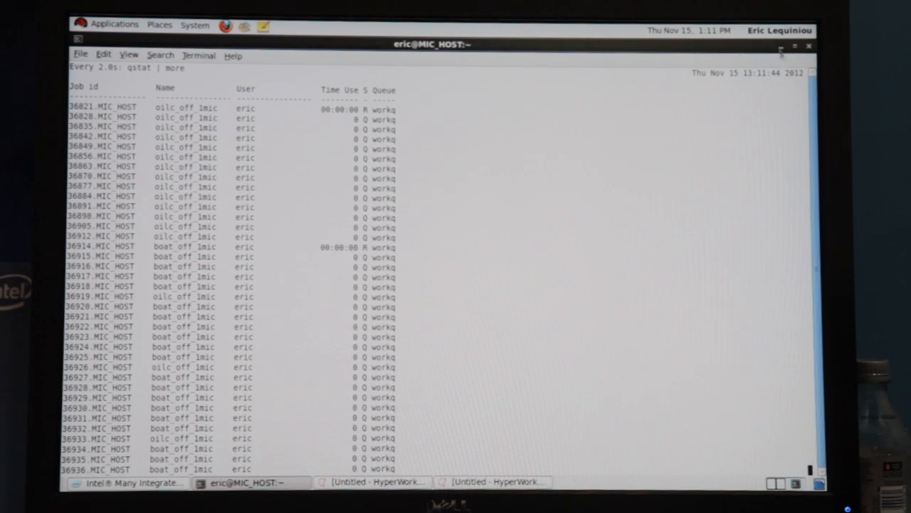
pyautogui.click(781, 47)
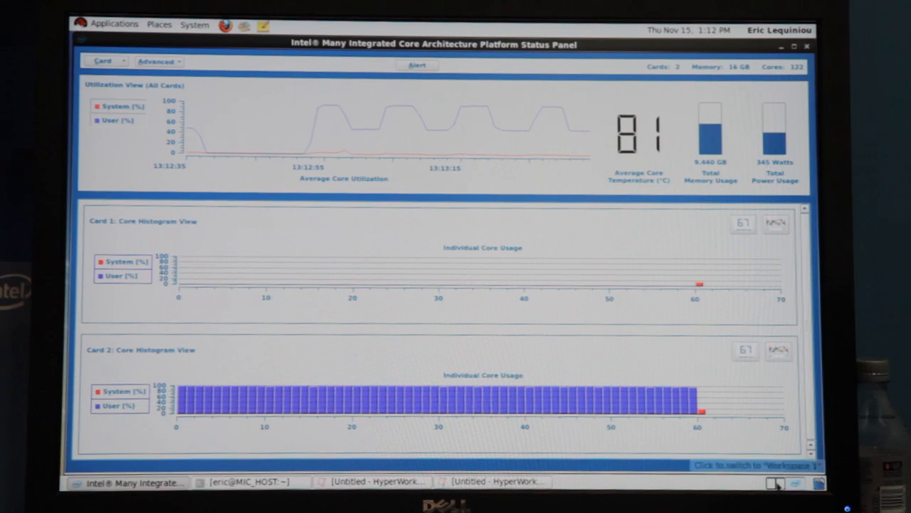
# Step: Switch to the workspace showing the HyperWorks car and boat result windows
pyautogui.click(775, 482)
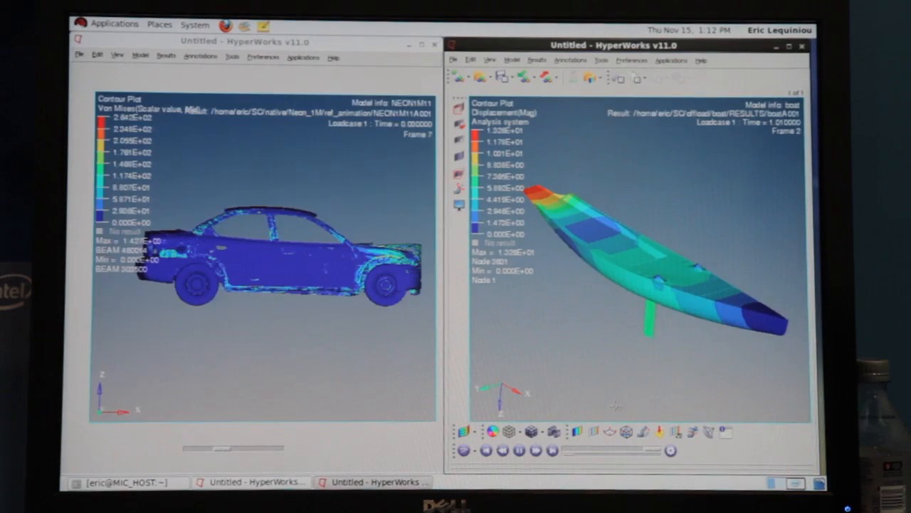